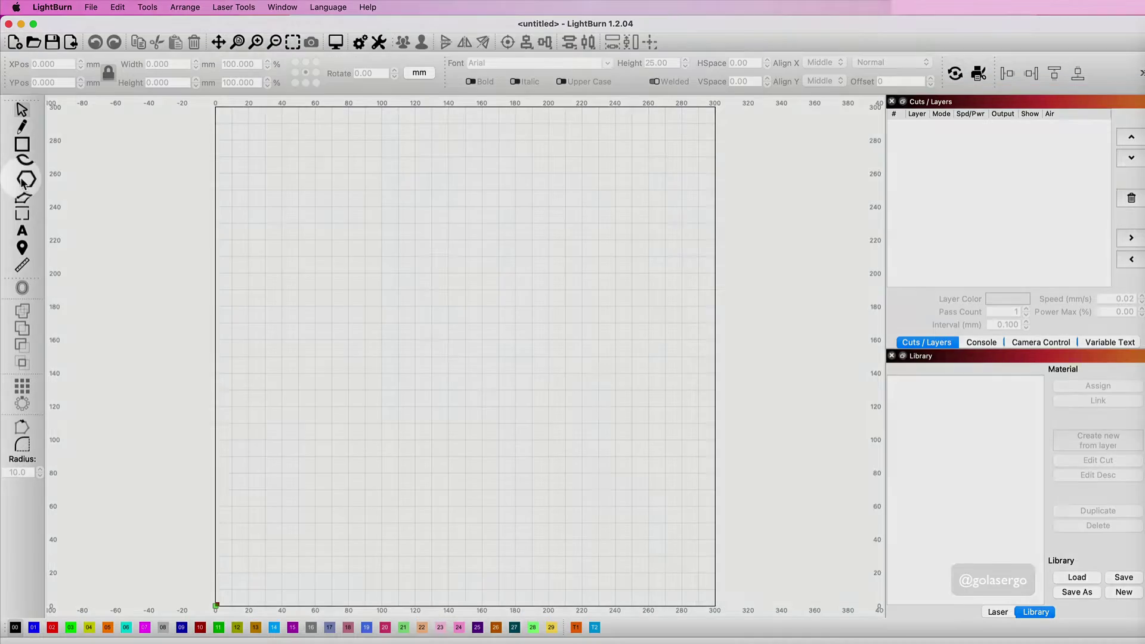
- Draw a hexagon about 34 mm wide near the top-left of the work area with the Polygon tool
{"action": "left_click", "coordinate": [22, 179]}
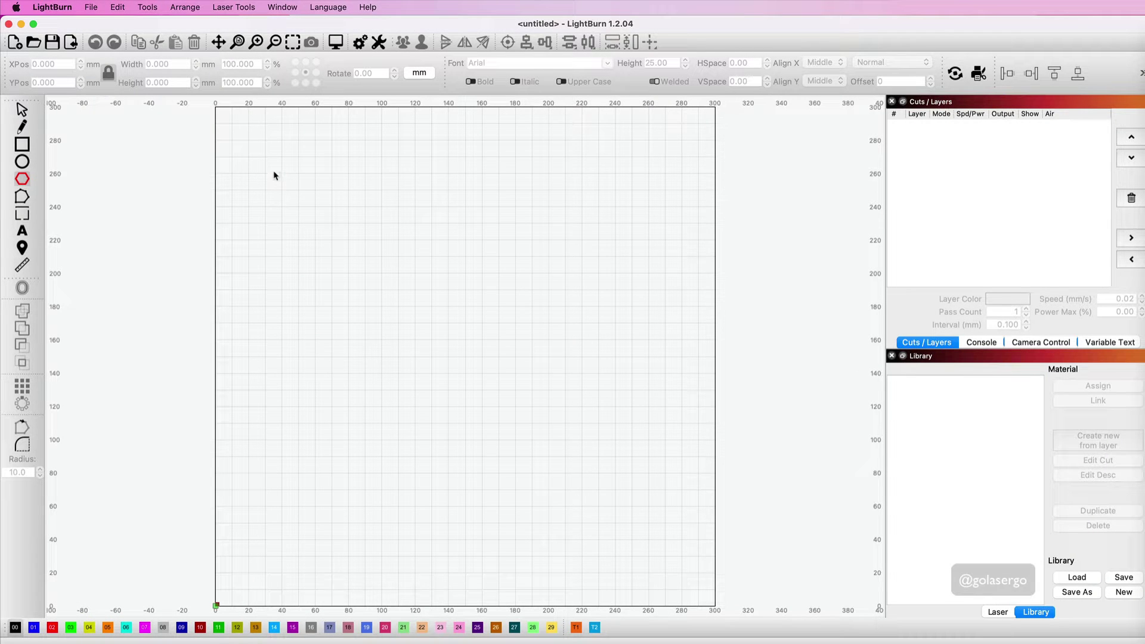
{"action": "left_click_drag", "start_coordinate": [274, 175], "coordinate": [314, 231]}
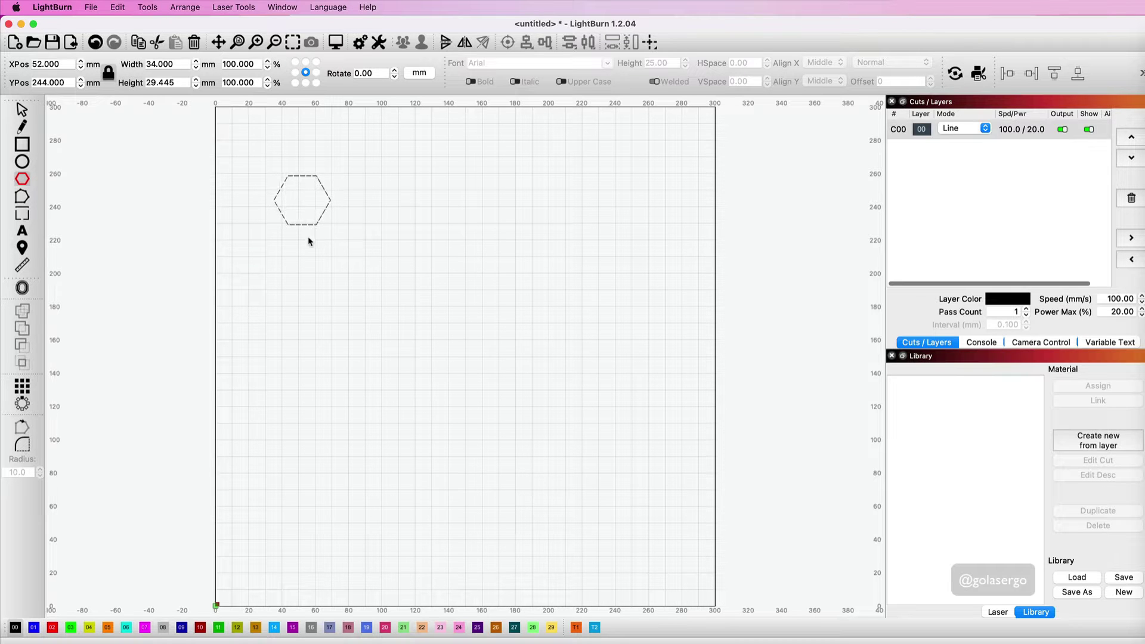
- Rotate the hexagon to stand point-up, 29.445 mm wide by 34 mm tall
{"action": "left_click", "coordinate": [21, 110]}
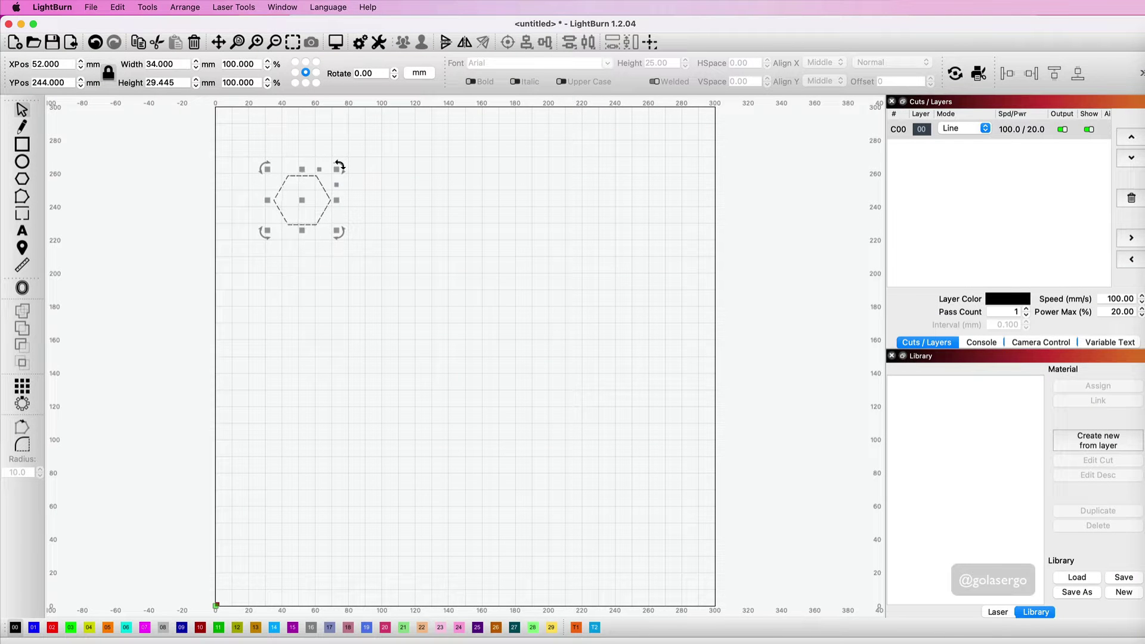
{"action": "left_click_drag", "start_coordinate": [339, 166], "coordinate": [329, 233]}
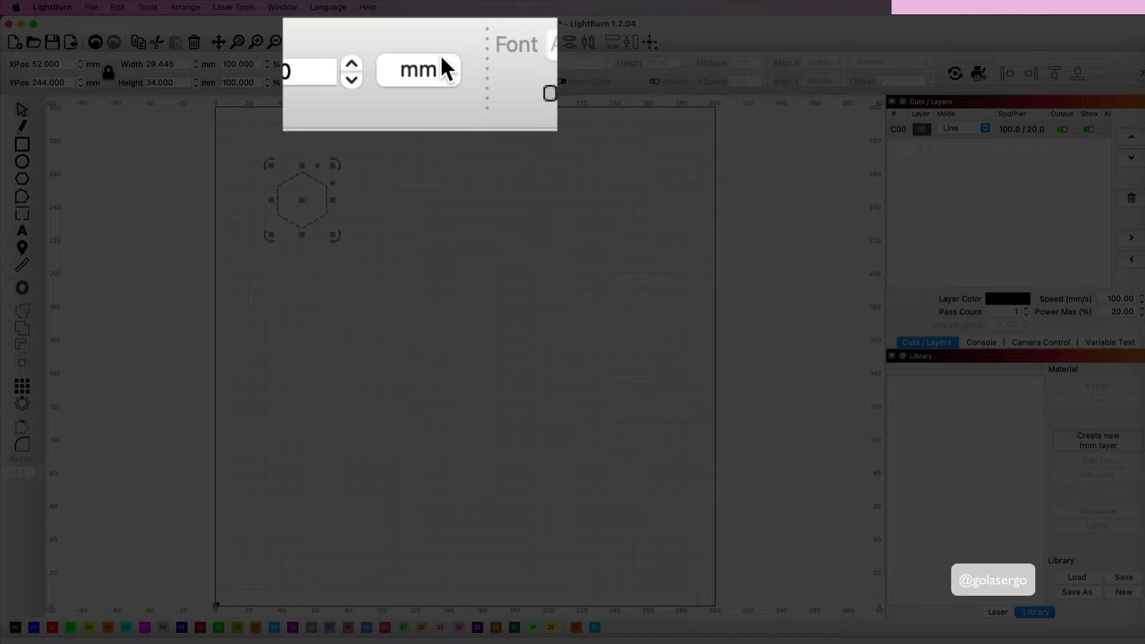
- Switch units to inches and resize the hexagon to 1 in wide, 1.1547 in tall
{"action": "left_click", "coordinate": [415, 72]}
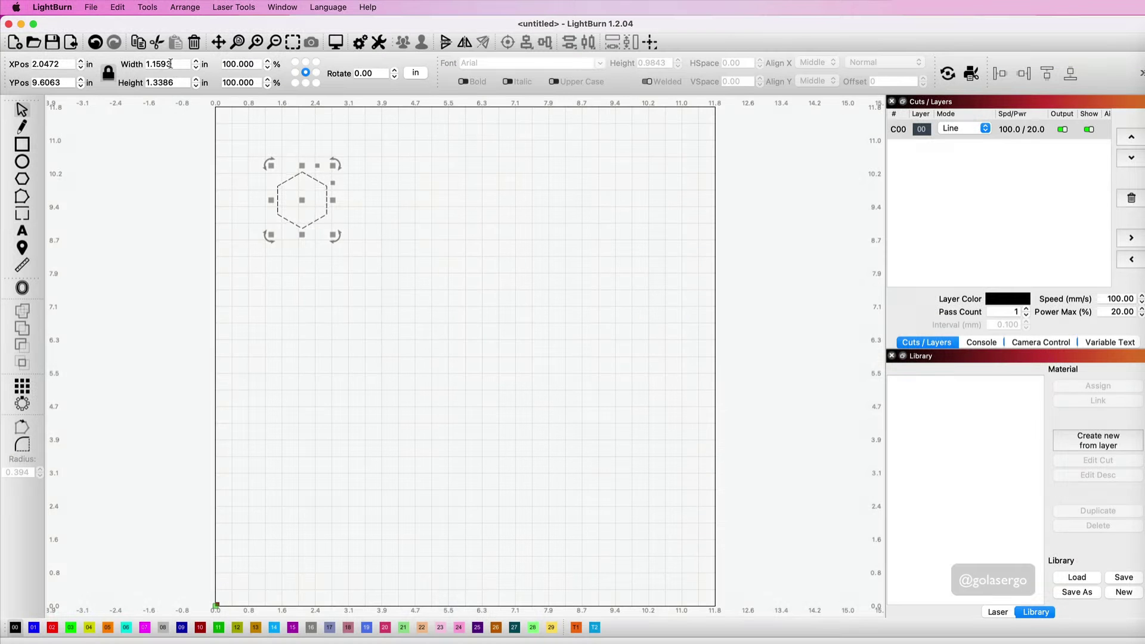
{"action": "left_click_drag", "start_coordinate": [178, 64], "coordinate": [131, 62]}
{"action": "type", "text": "1"}
{"action": "left_click", "coordinate": [179, 82]}
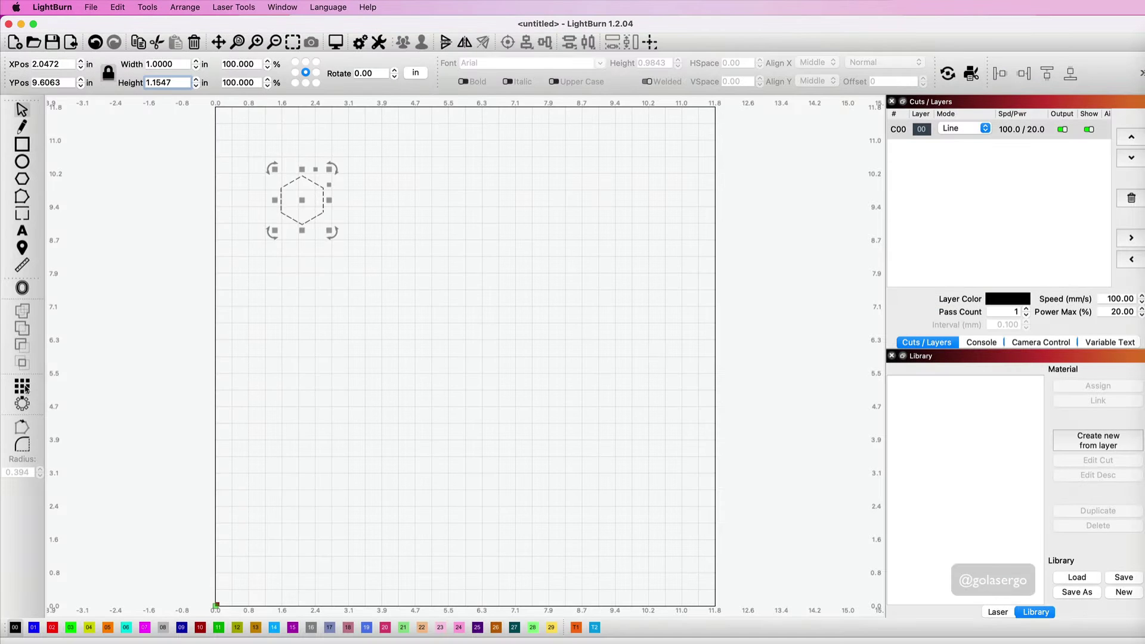
- Set up a Create Grid Array of 7 columns by 6 rows with vertical direction reversed
{"action": "left_click", "coordinate": [30, 386]}
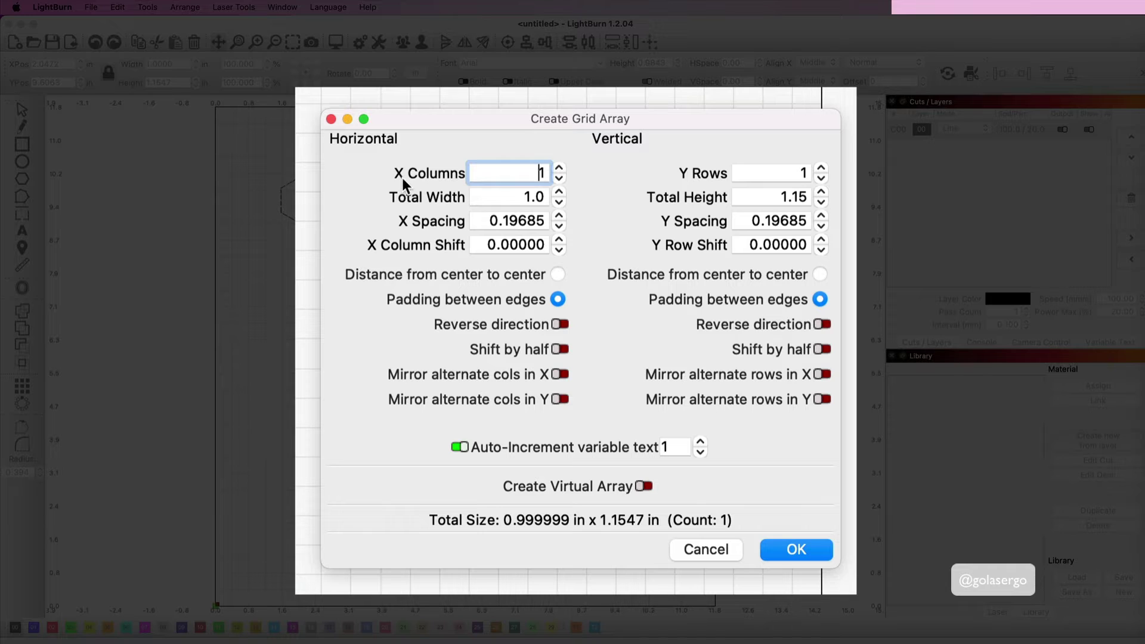
{"action": "left_click", "coordinate": [560, 169]}
{"action": "left_click", "coordinate": [560, 169]}
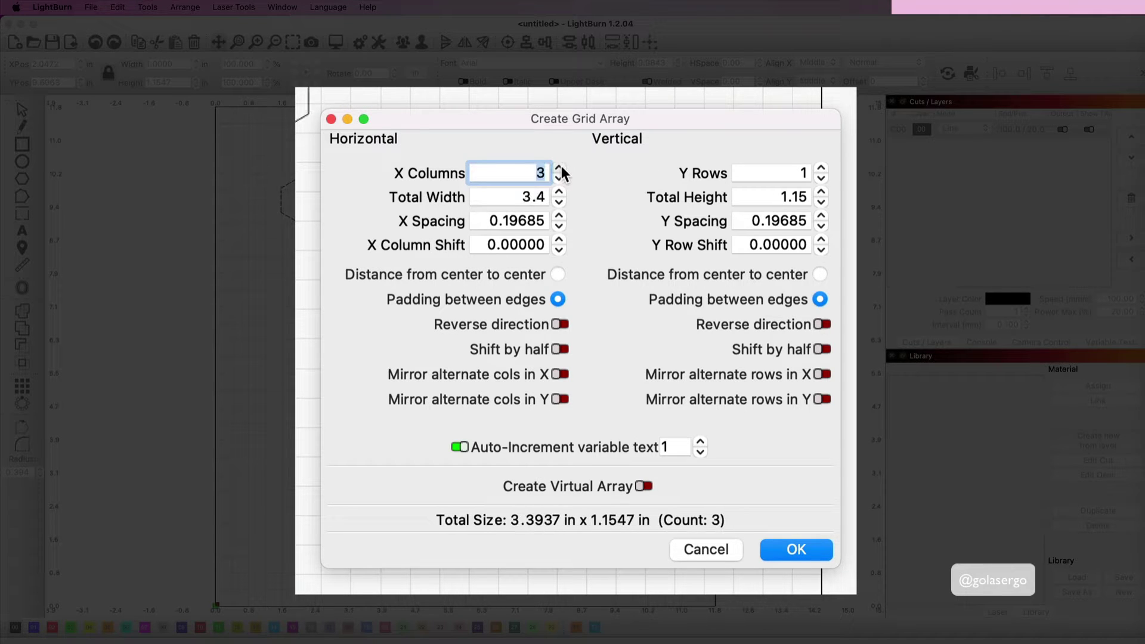
{"action": "left_click", "coordinate": [560, 169]}
{"action": "left_click", "coordinate": [560, 169]}
{"action": "left_click", "coordinate": [560, 169]}
{"action": "left_click", "coordinate": [560, 169]}
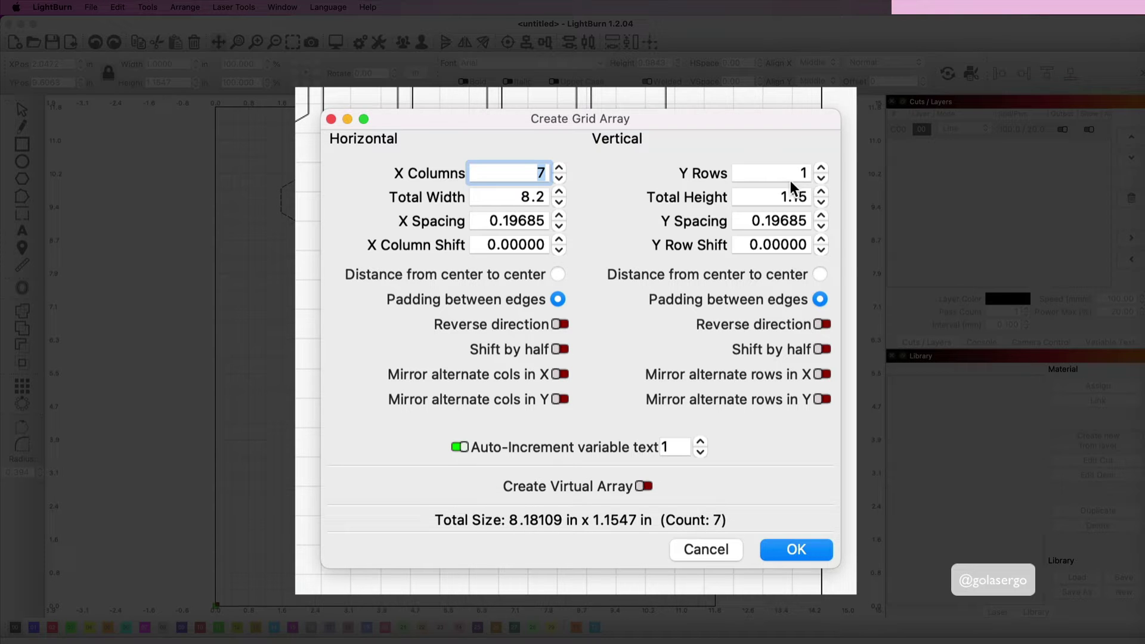
{"action": "left_click", "coordinate": [821, 169]}
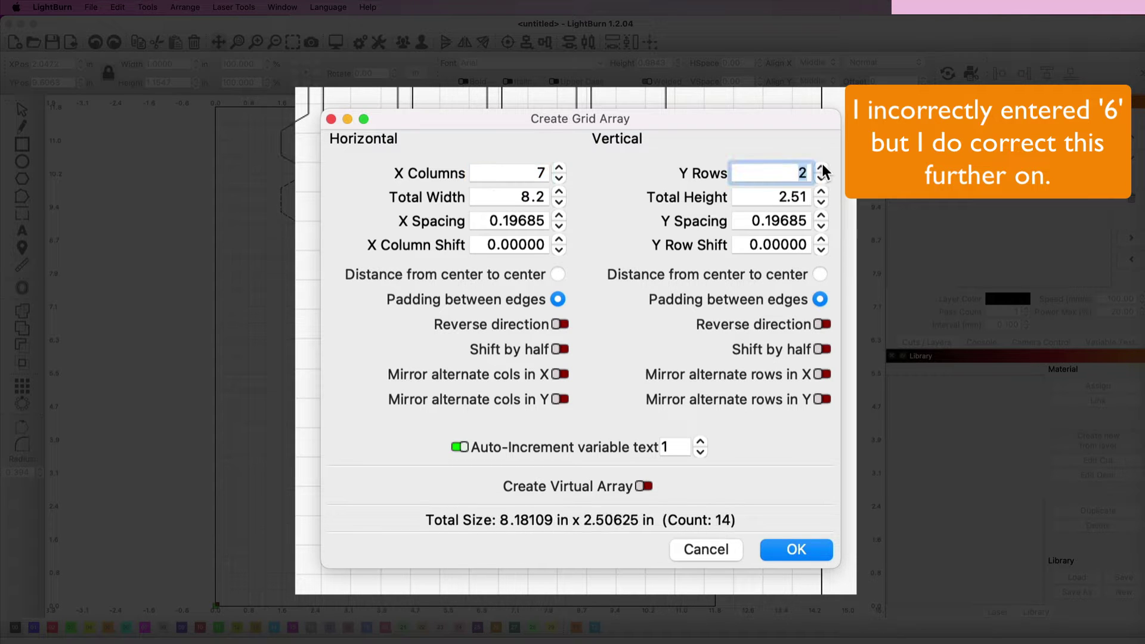
{"action": "left_click", "coordinate": [821, 169]}
{"action": "left_click", "coordinate": [821, 169]}
{"action": "left_click", "coordinate": [822, 169]}
{"action": "left_click", "coordinate": [821, 169]}
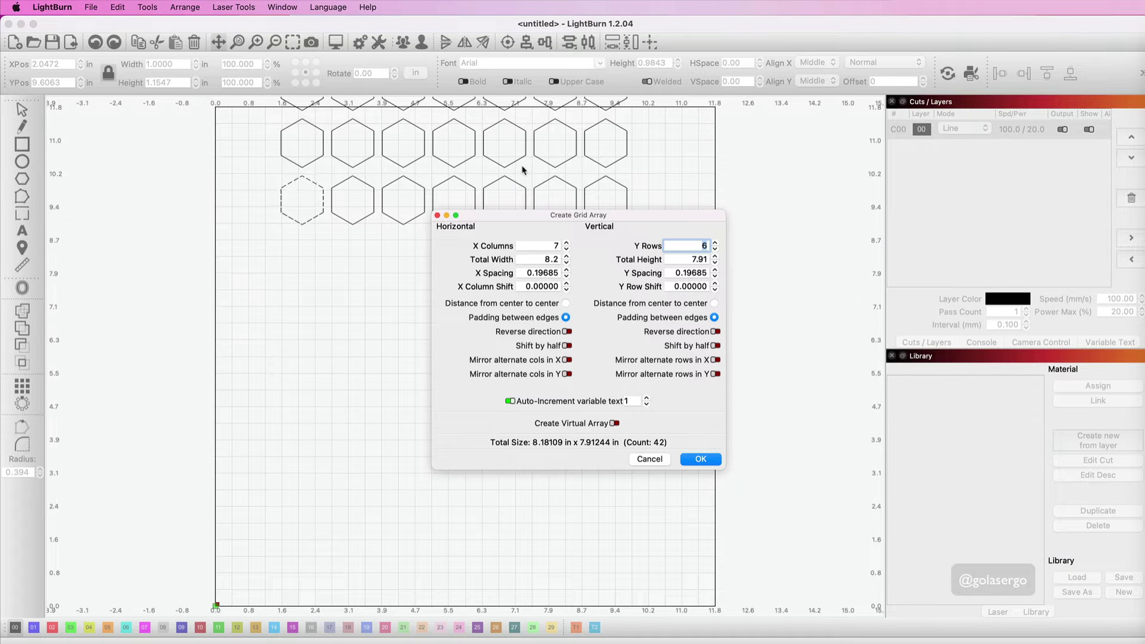
{"action": "left_click", "coordinate": [715, 332]}
- Set the grid array's horizontal spacing to 0.2 in, testing nearby values in the preview
{"action": "left_click_drag", "start_coordinate": [504, 217], "coordinate": [715, 205]}
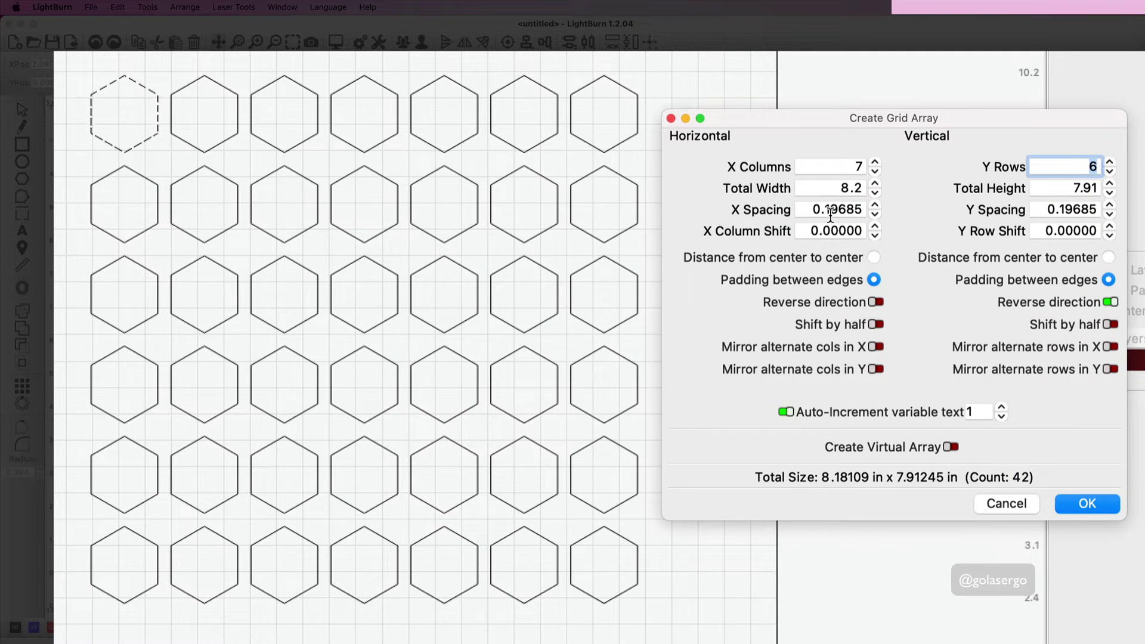
{"action": "left_click_drag", "start_coordinate": [823, 210], "coordinate": [874, 209]}
{"action": "type", "text": "2"}
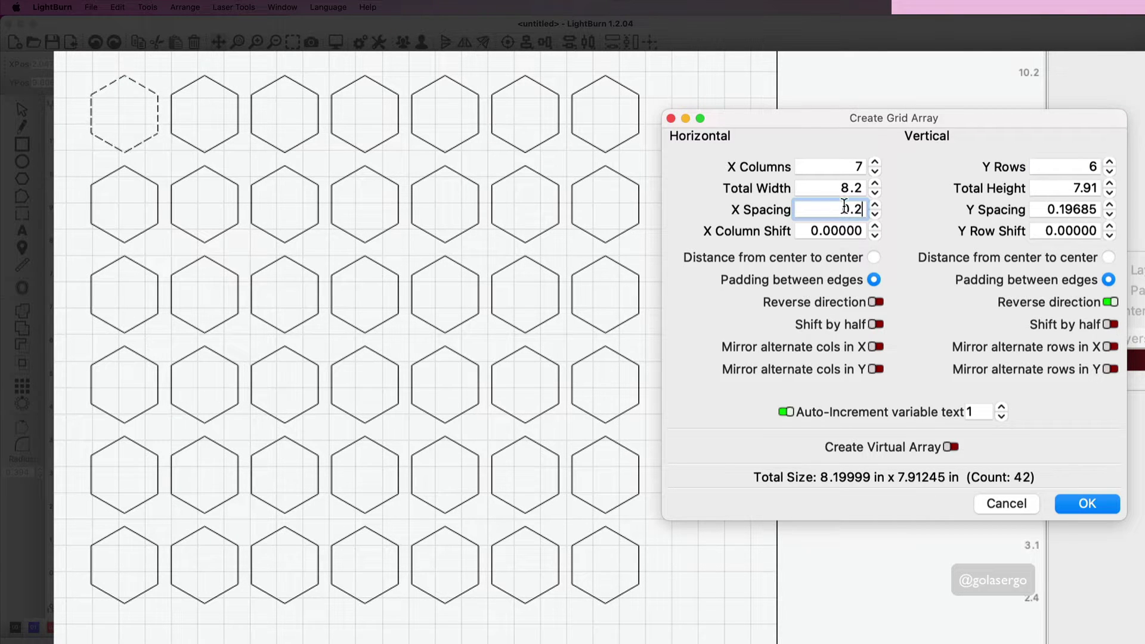
{"action": "left_click", "coordinate": [875, 213]}
{"action": "left_click", "coordinate": [874, 214]}
{"action": "left_click", "coordinate": [875, 214]}
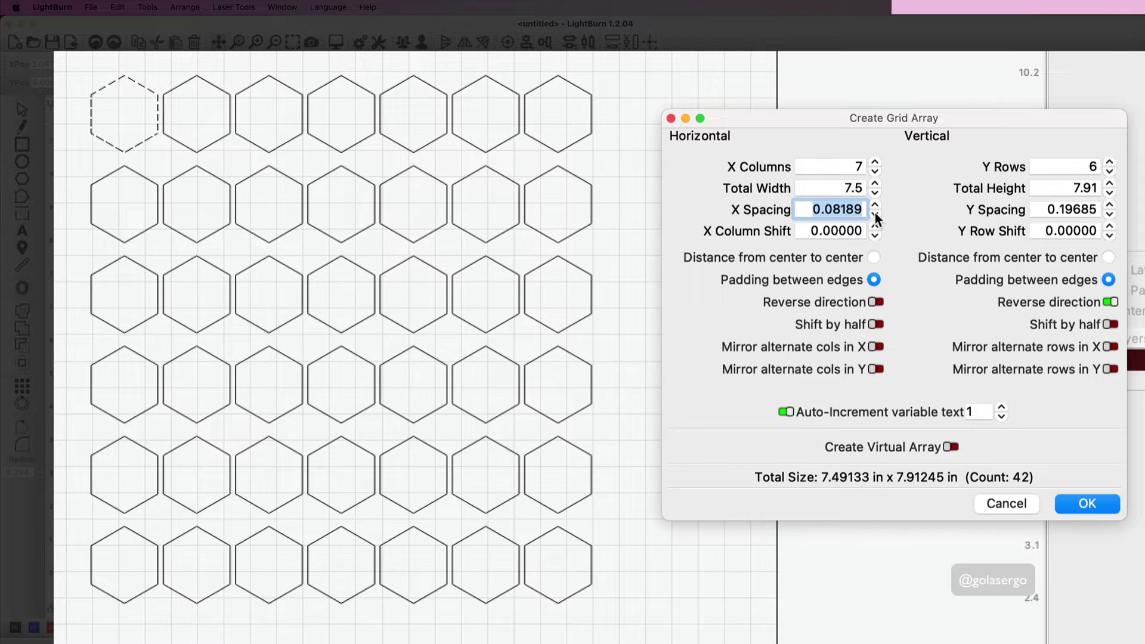
{"action": "left_click", "coordinate": [875, 205]}
{"action": "left_click", "coordinate": [875, 205]}
{"action": "left_click", "coordinate": [875, 205]}
{"action": "left_click", "coordinate": [875, 205]}
{"action": "left_click", "coordinate": [875, 205]}
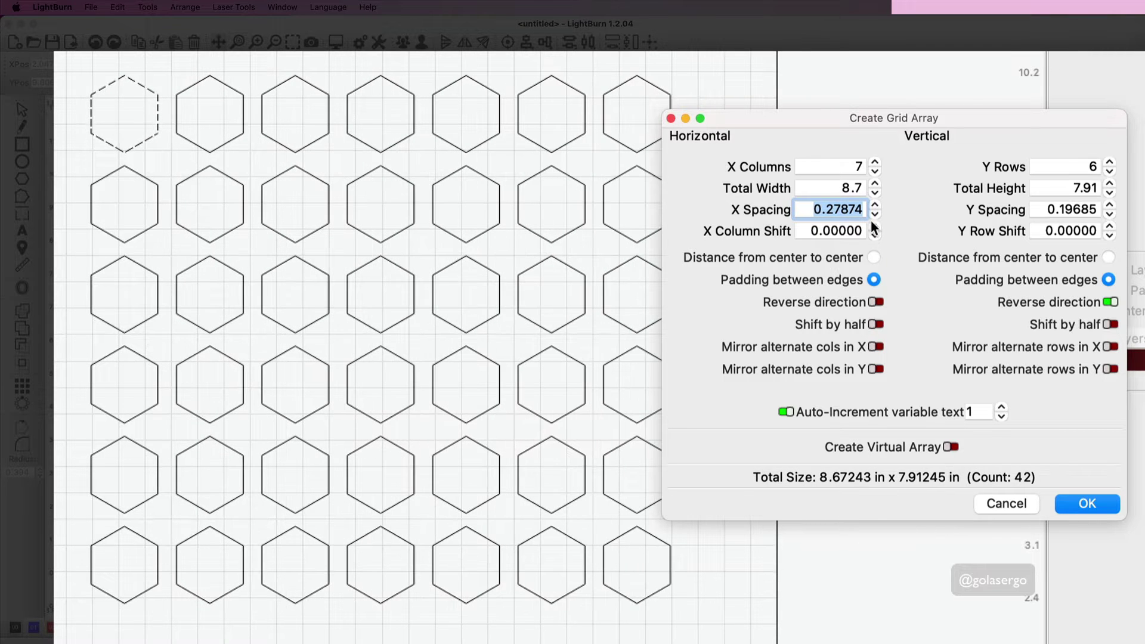
{"action": "left_click", "coordinate": [875, 213]}
{"action": "left_click", "coordinate": [875, 213]}
{"action": "left_click", "coordinate": [875, 213]}
{"action": "left_click", "coordinate": [875, 206]}
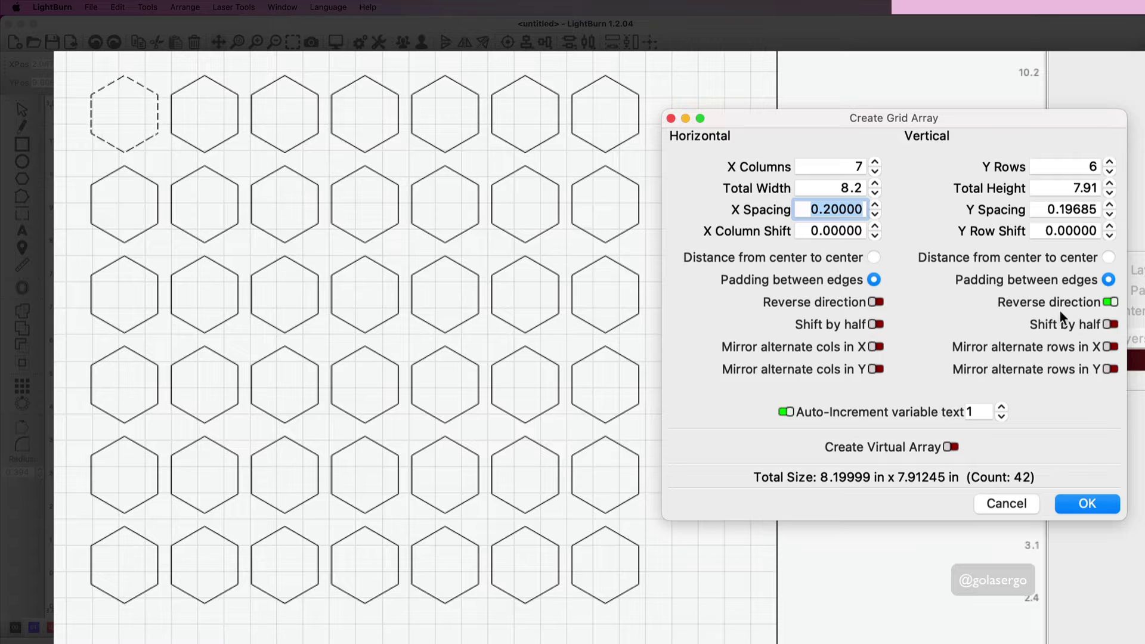
- Shift alternate rows by half, set vertical spacing to -0.11811 in, use 7 rows, and apply
{"action": "left_click", "coordinate": [1113, 325]}
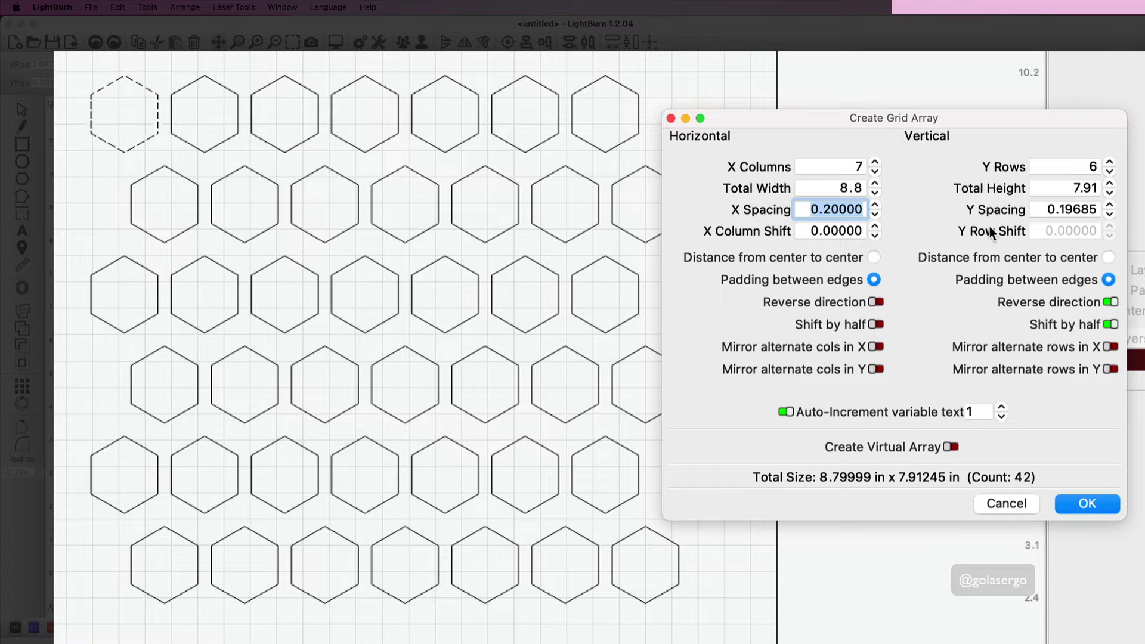
{"action": "left_click", "coordinate": [1110, 213]}
{"action": "left_click", "coordinate": [1110, 213]}
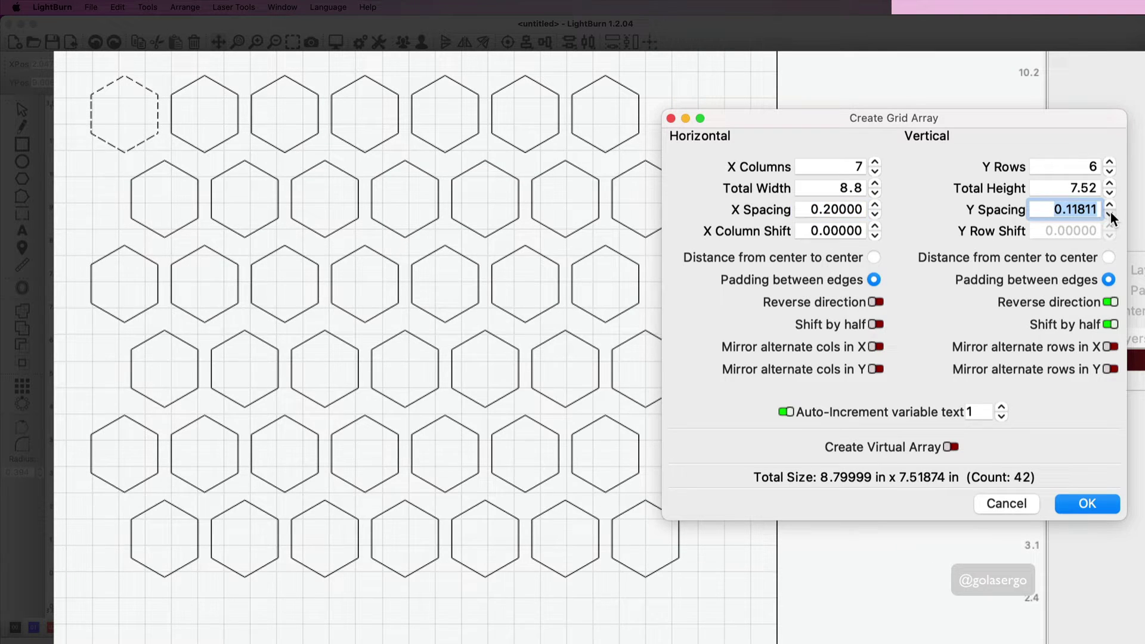
{"action": "left_click", "coordinate": [1110, 213]}
{"action": "left_click", "coordinate": [1110, 212]}
{"action": "left_click", "coordinate": [1110, 213]}
{"action": "left_click", "coordinate": [1110, 213]}
{"action": "left_click", "coordinate": [1110, 213]}
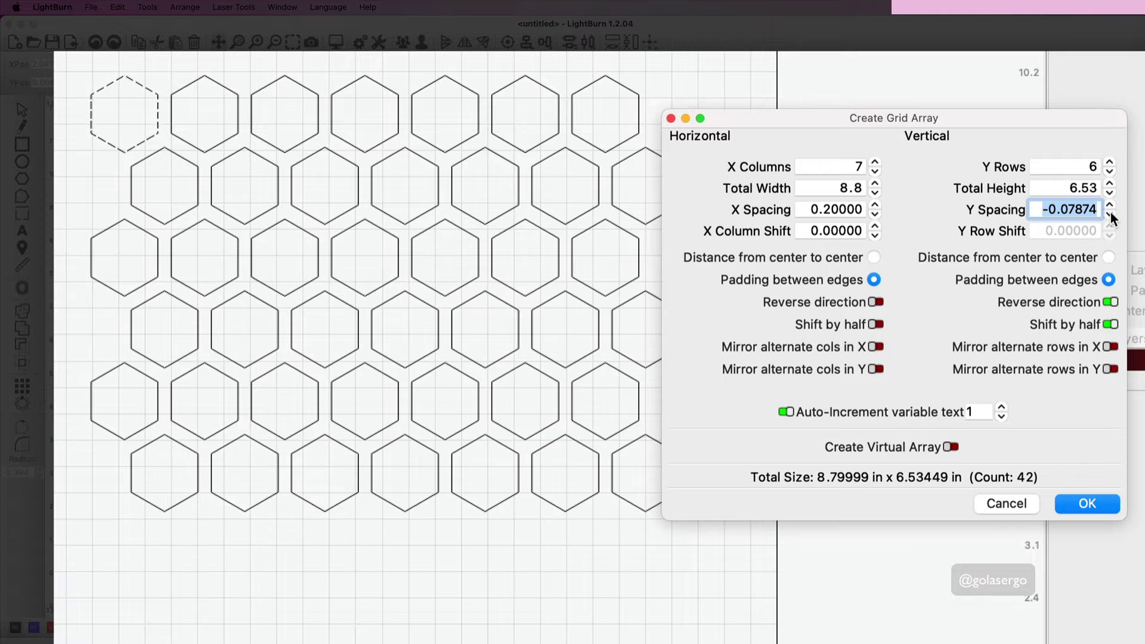
{"action": "left_click", "coordinate": [1110, 213]}
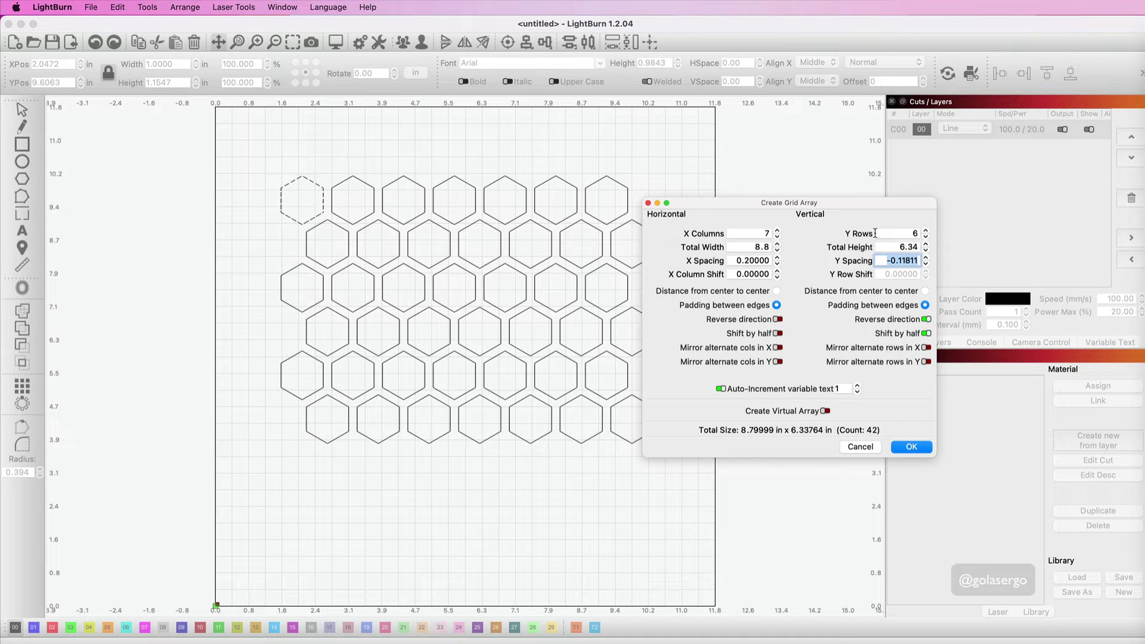
{"action": "left_click", "coordinate": [926, 230]}
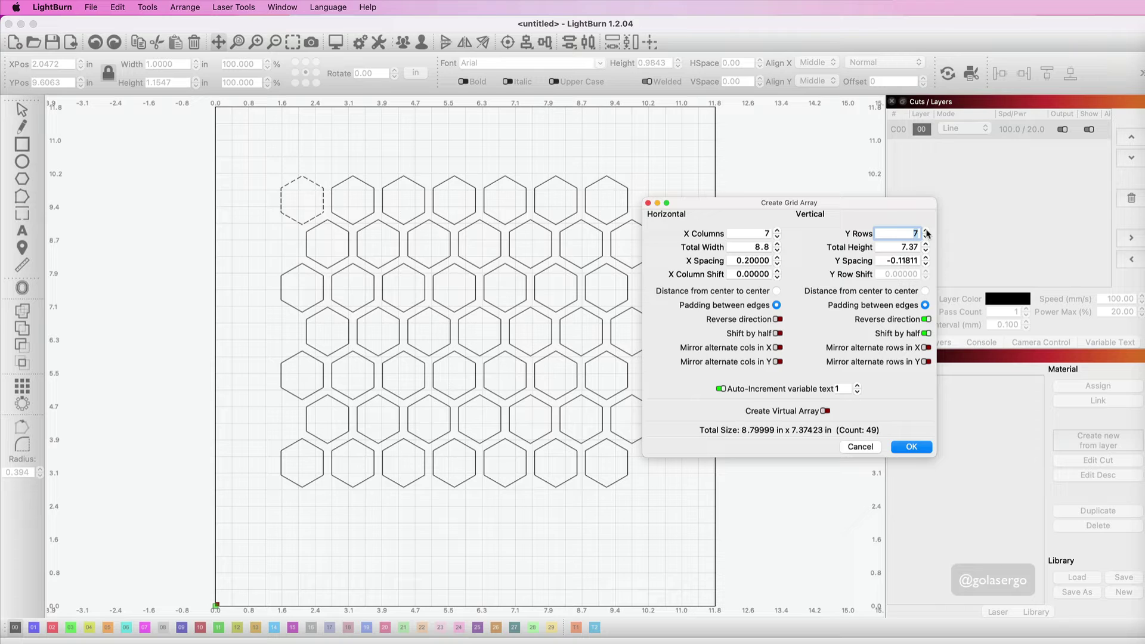
{"action": "left_click", "coordinate": [908, 449]}
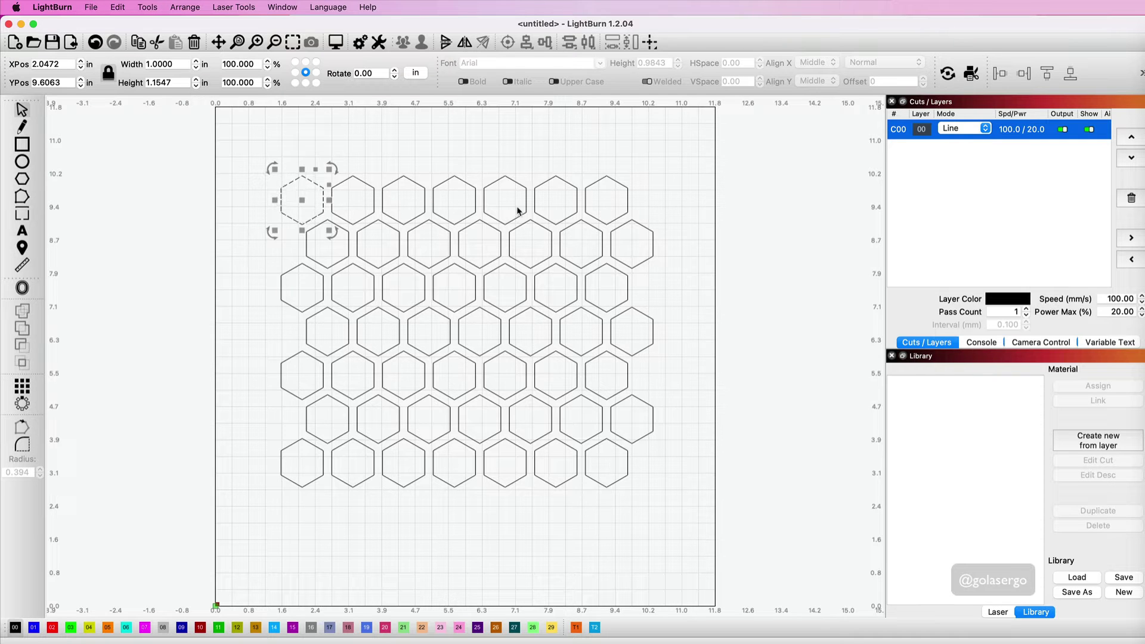
- Delete the corner hexagons from the top three rows of the grid
{"action": "left_click", "coordinate": [301, 201]}
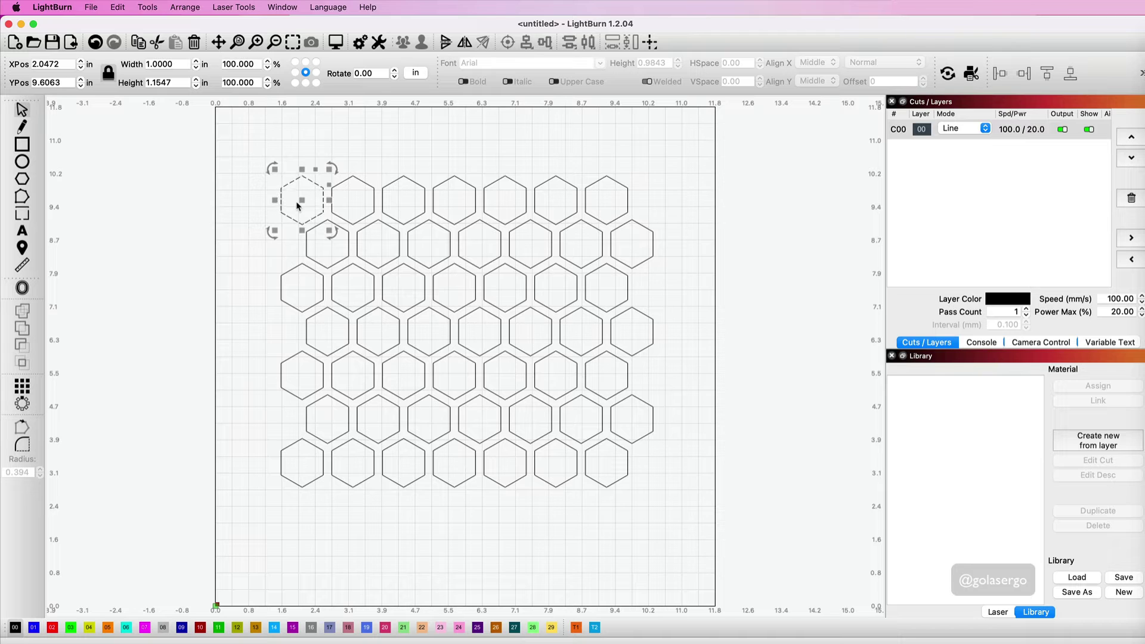
{"action": "key", "text": "Delete"}
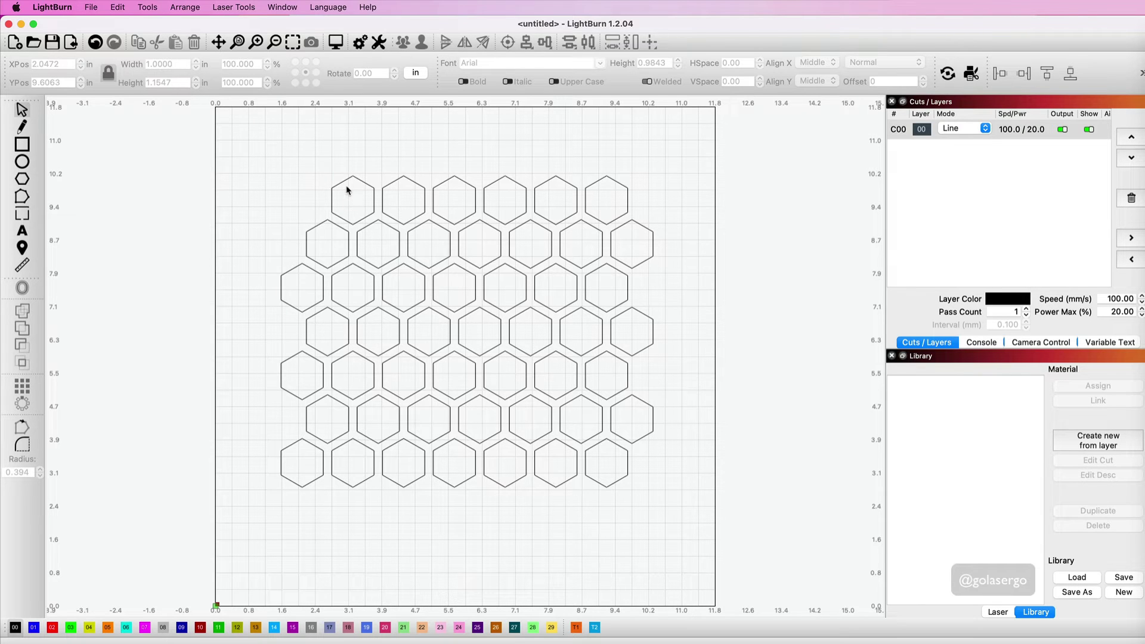
{"action": "left_click", "coordinate": [344, 194]}
{"action": "key", "text": "Delete"}
{"action": "left_click", "coordinate": [623, 192]}
{"action": "key", "text": "Delete"}
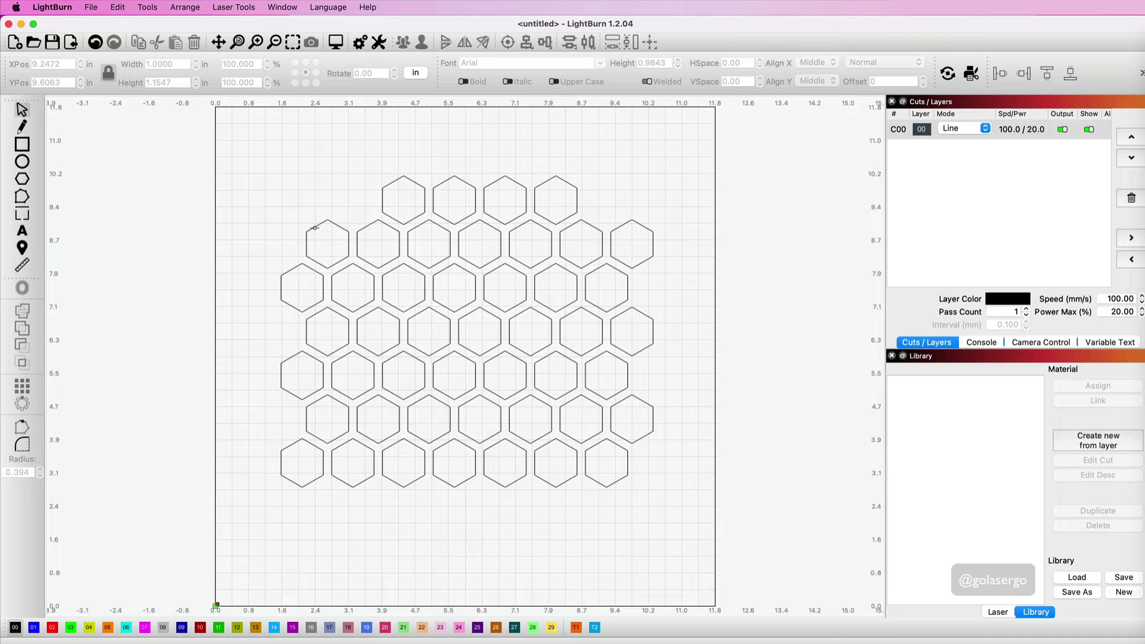
{"action": "left_click", "coordinate": [315, 227]}
{"action": "key", "text": "Delete"}
{"action": "left_click", "coordinate": [617, 232]}
{"action": "key", "text": "Delete"}
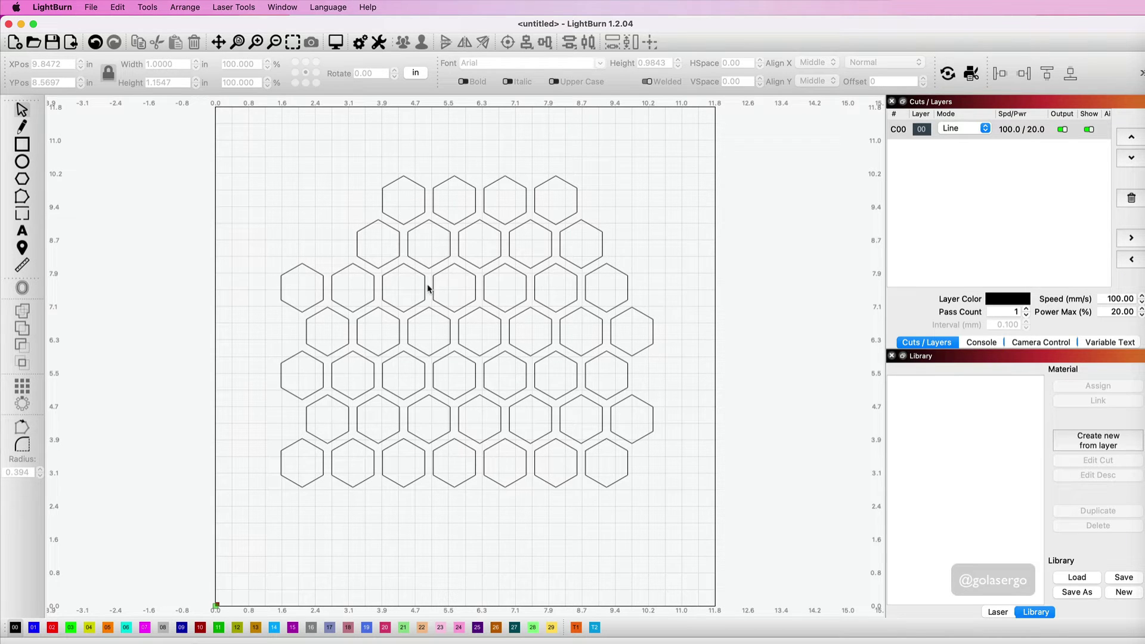
{"action": "left_click", "coordinate": [289, 275]}
{"action": "key", "text": "Delete"}
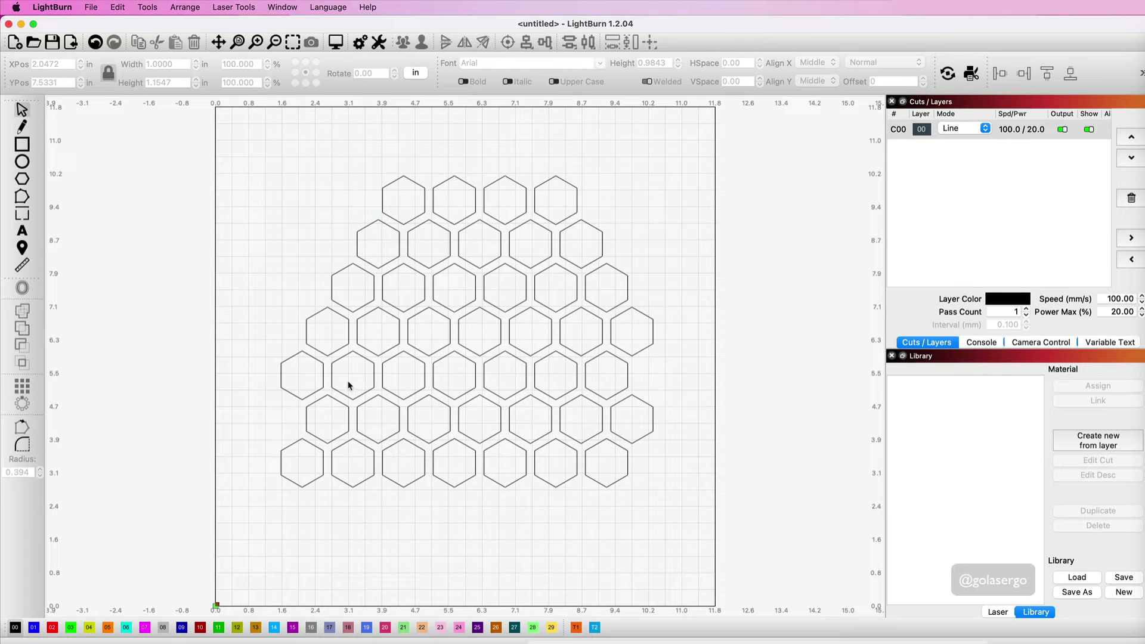
- Delete the corner hexagons from the fifth, sixth and bottom rows, leaving rows 4-5-6-7-6-5-4
{"action": "left_click", "coordinate": [290, 358]}
{"action": "key", "text": "Delete"}
{"action": "left_click", "coordinate": [312, 402]}
{"action": "left_click_drag", "start_coordinate": [315, 405], "coordinate": [619, 406]}
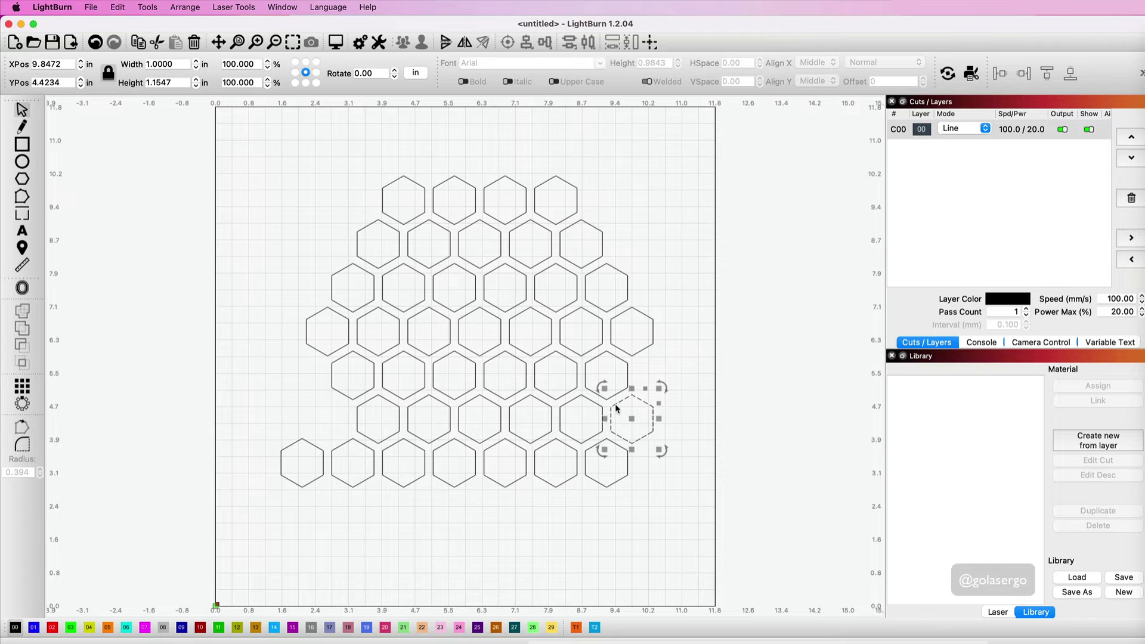
{"action": "key", "text": "Delete"}
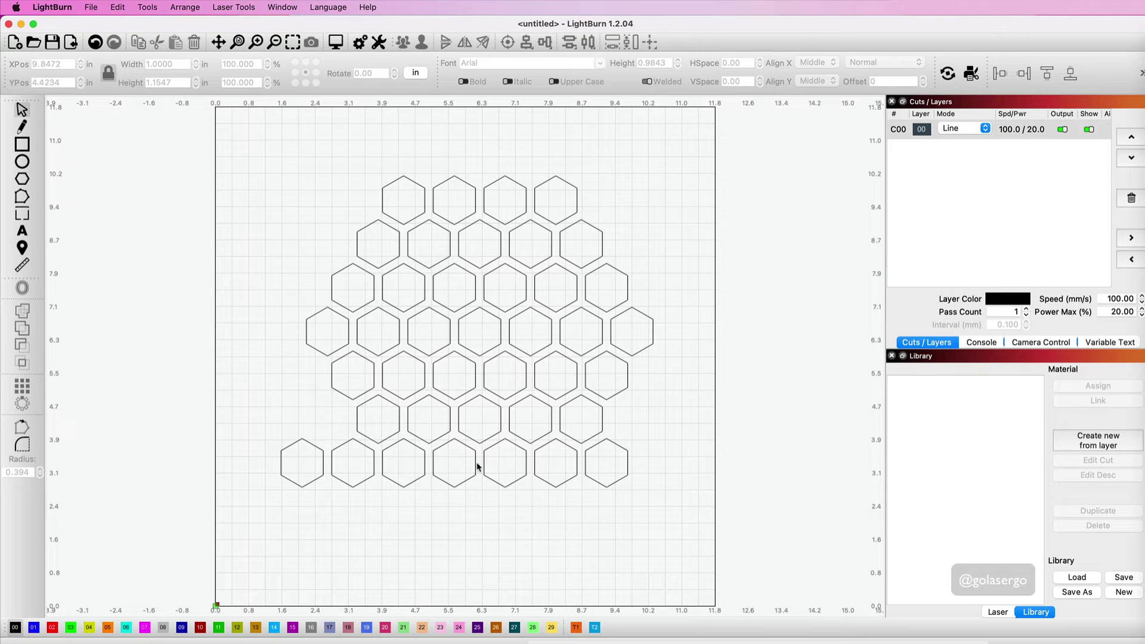
{"action": "left_click", "coordinate": [290, 446]}
{"action": "key", "text": "Delete"}
{"action": "left_click", "coordinate": [338, 450]}
{"action": "key", "text": "Delete"}
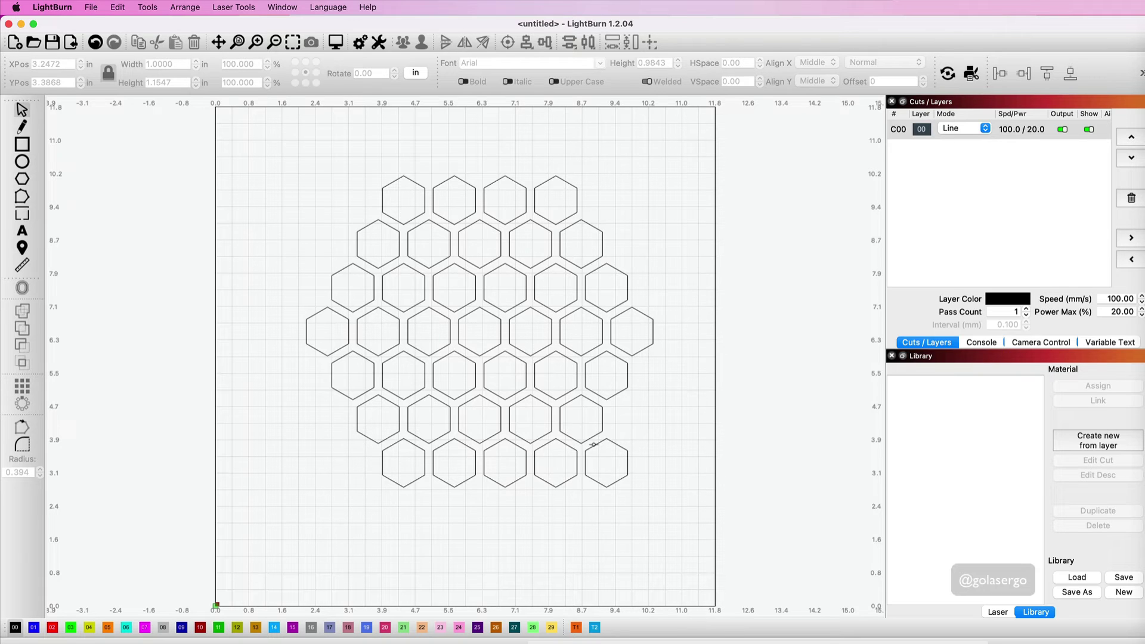
{"action": "left_click", "coordinate": [595, 446]}
{"action": "key", "text": "Delete"}
- Select all 37 hexagons and group them into one object
{"action": "left_click_drag", "start_coordinate": [704, 508], "coordinate": [266, 157]}
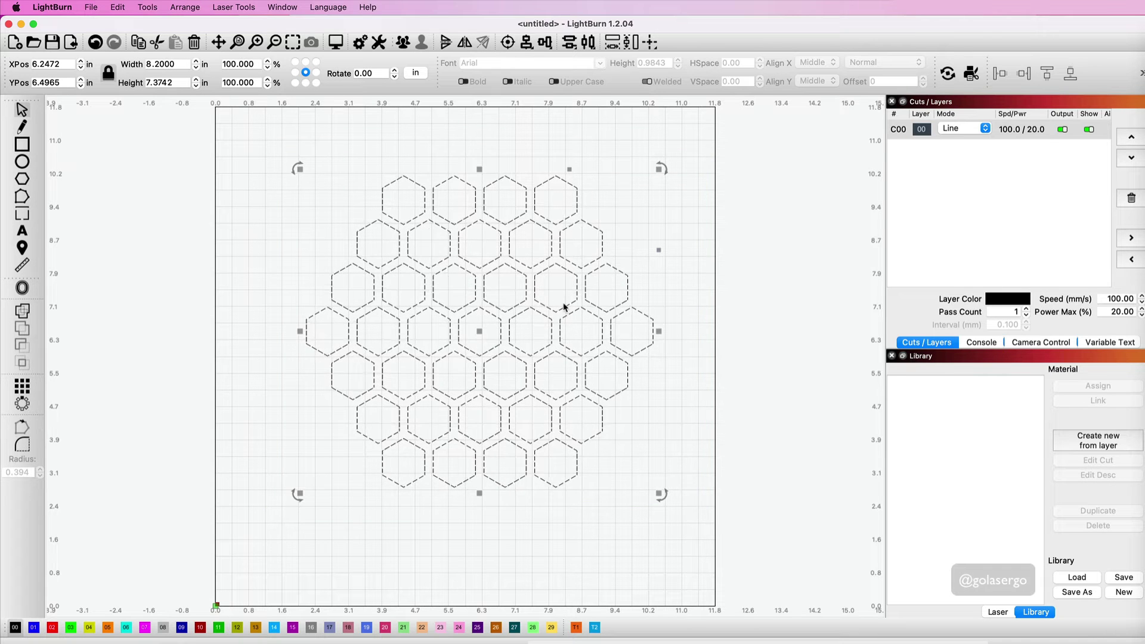
{"action": "right_click", "coordinate": [480, 333]}
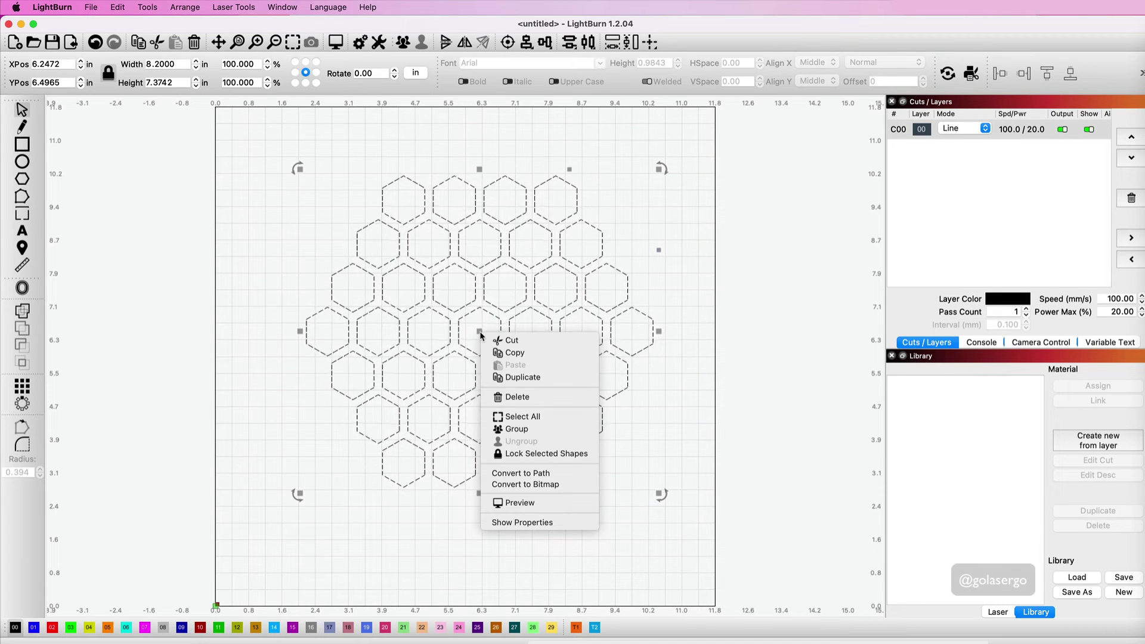
{"action": "left_click", "coordinate": [517, 428]}
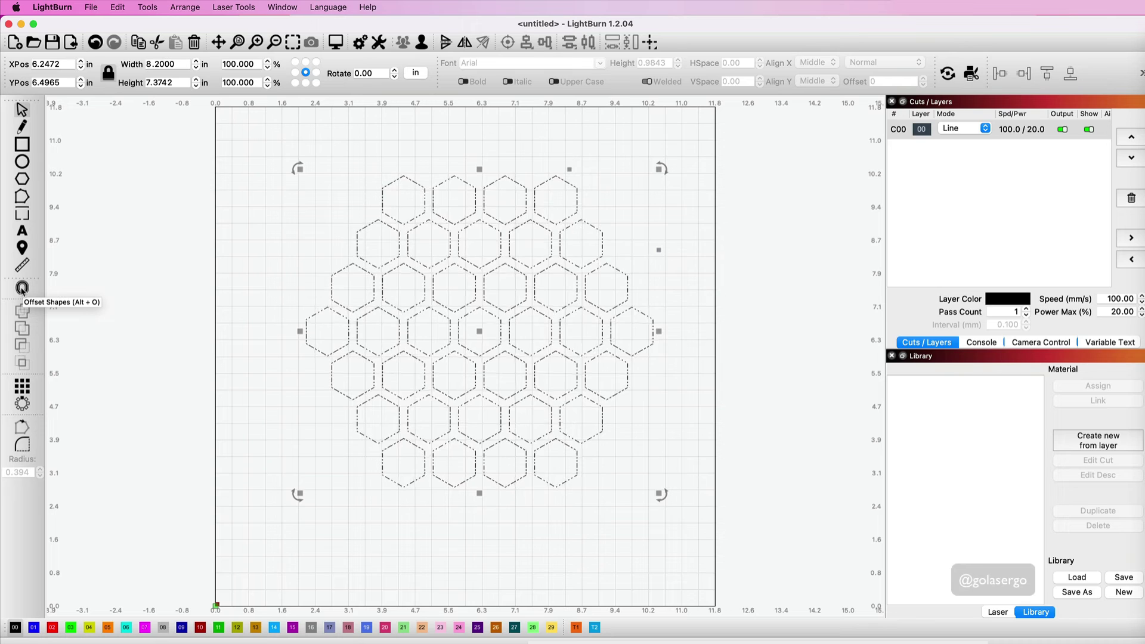
- Offset the cluster 0.2 in outward using the sharp Corner style
{"action": "left_click", "coordinate": [22, 288]}
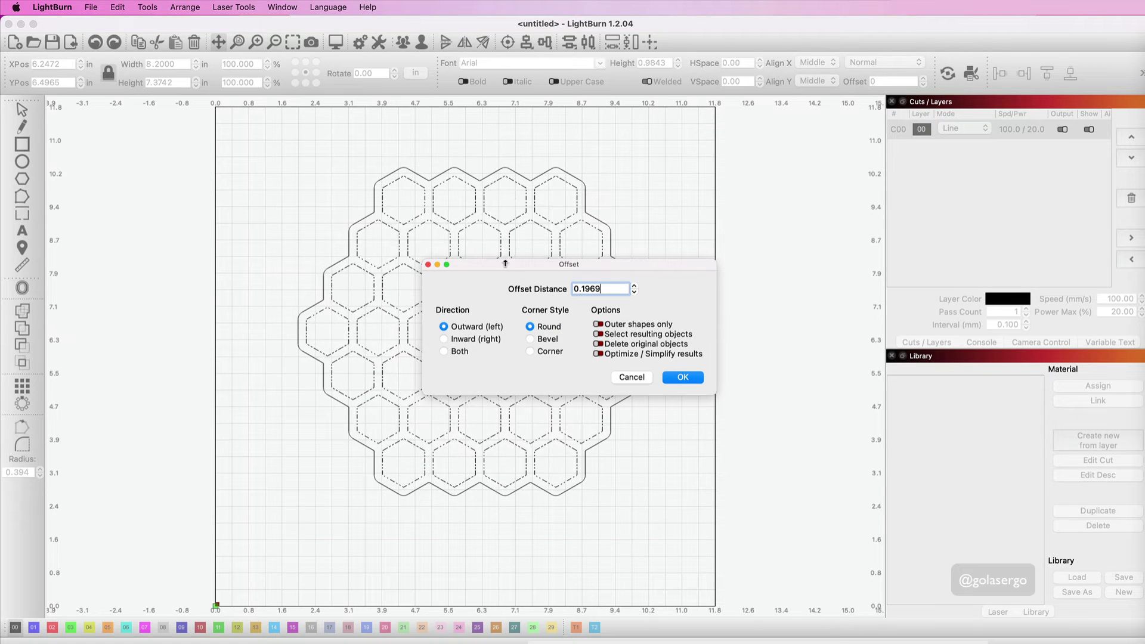
{"action": "left_click_drag", "start_coordinate": [505, 263], "coordinate": [688, 192]}
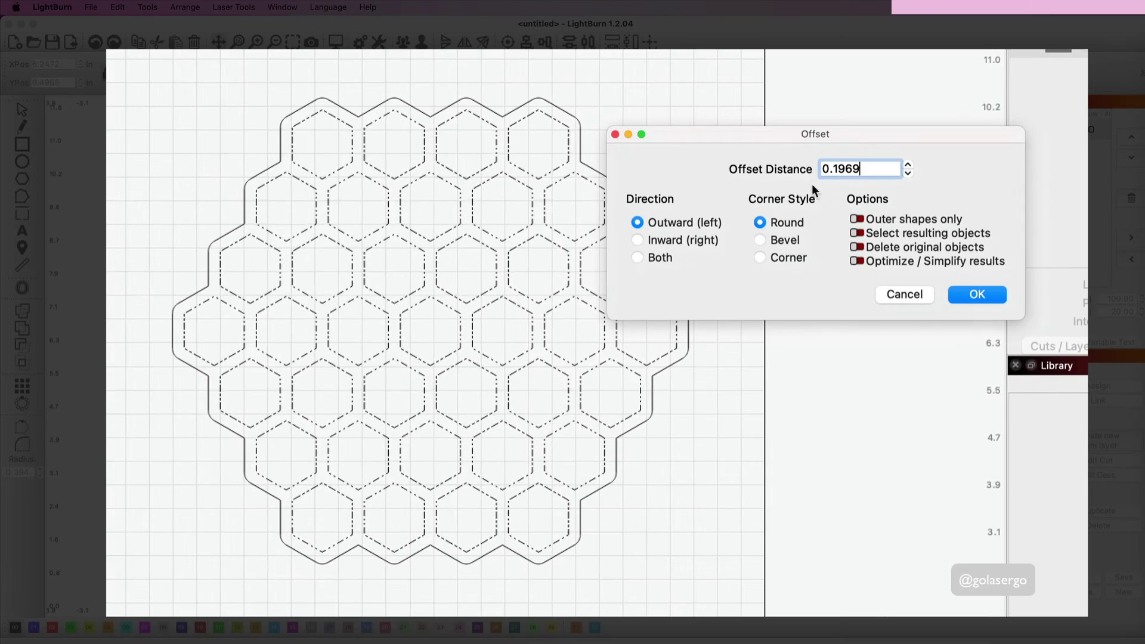
{"action": "double_click", "coordinate": [873, 167]}
{"action": "type", "text": "0.2"}
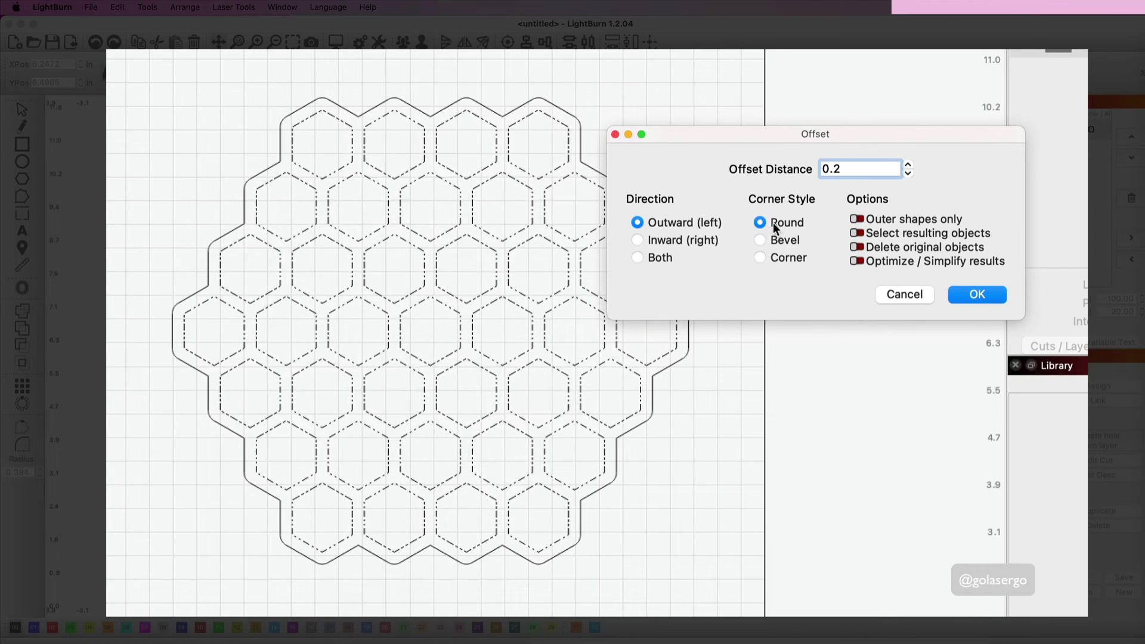
{"action": "left_click", "coordinate": [760, 239]}
{"action": "left_click", "coordinate": [762, 222]}
{"action": "left_click", "coordinate": [761, 236]}
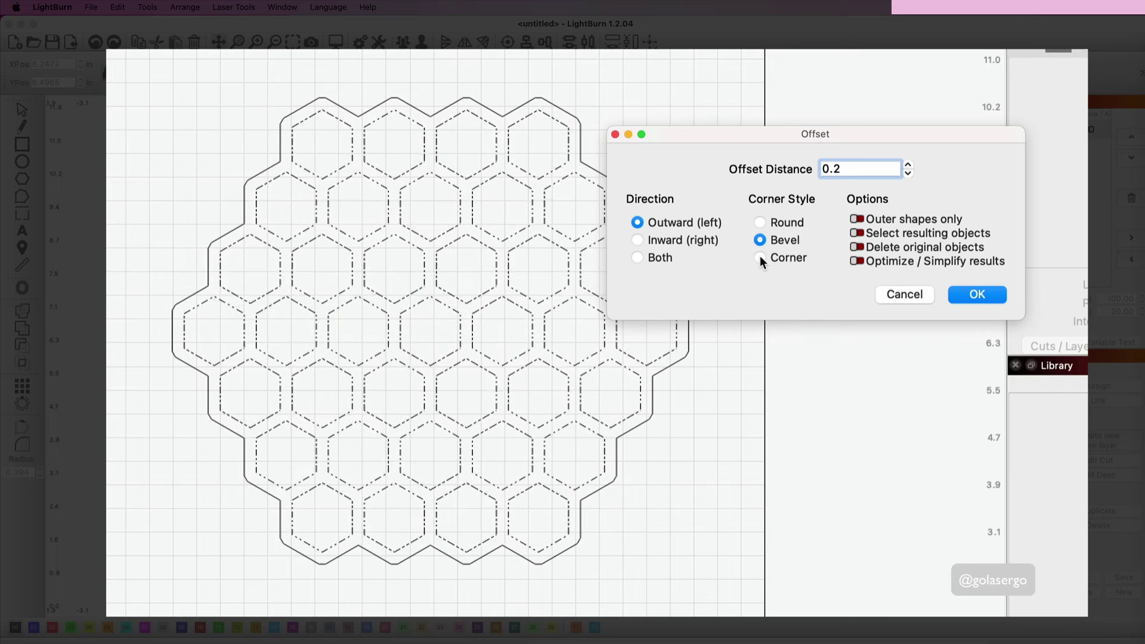
{"action": "left_click", "coordinate": [760, 257]}
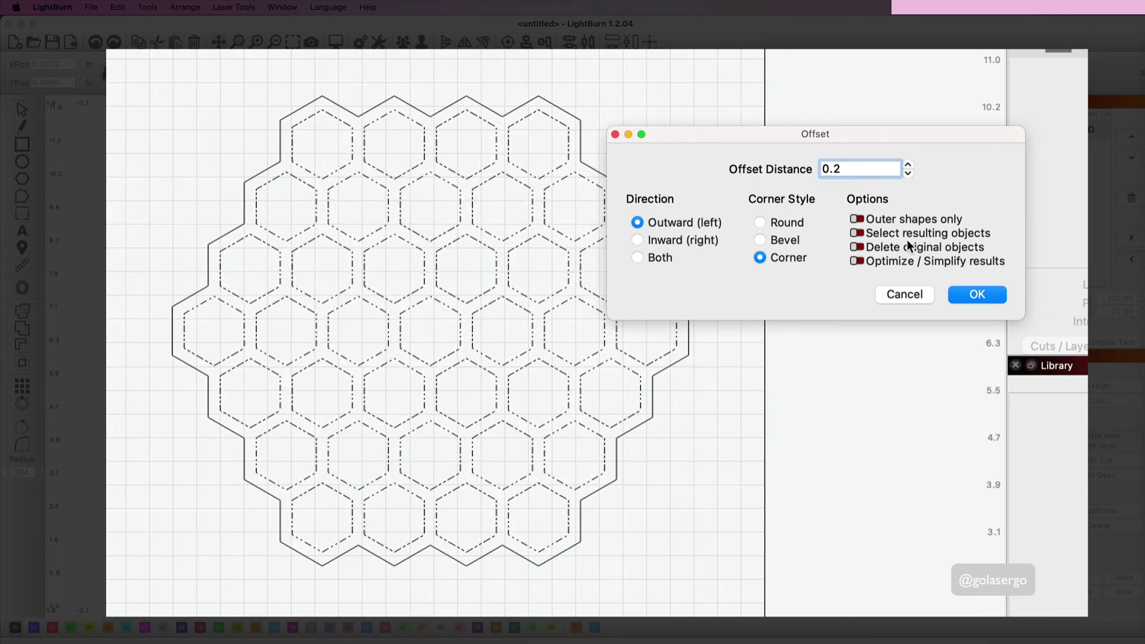
{"action": "left_click", "coordinate": [979, 293]}
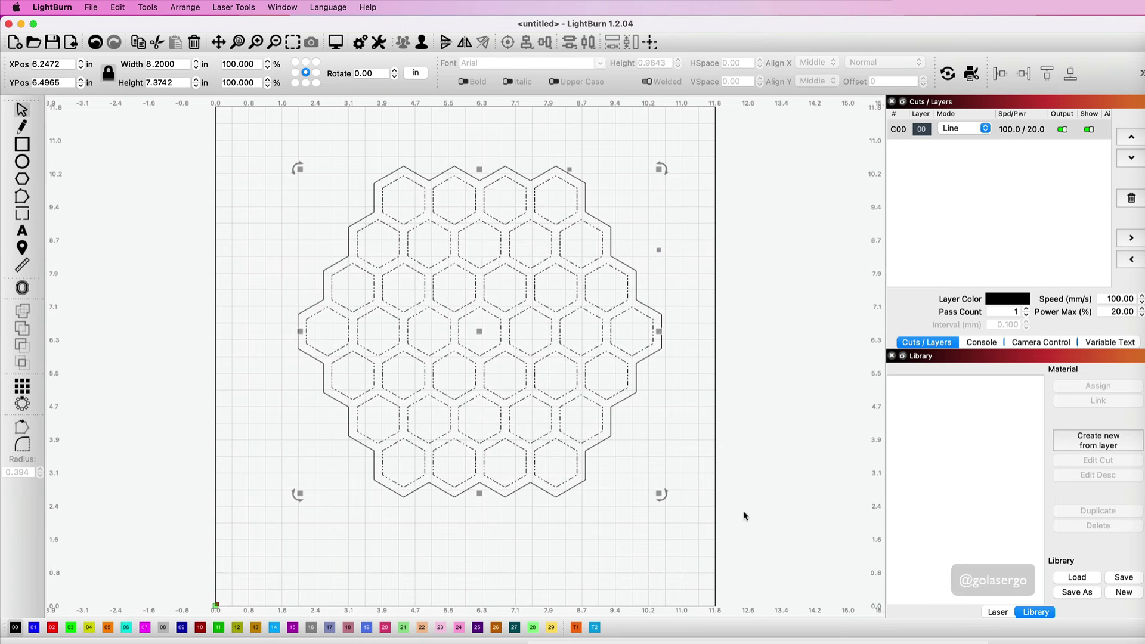
- Group the cluster with its outline, scale it to 4 in wide, and move it to the bed's top-left
{"action": "left_click_drag", "start_coordinate": [746, 512], "coordinate": [228, 148]}
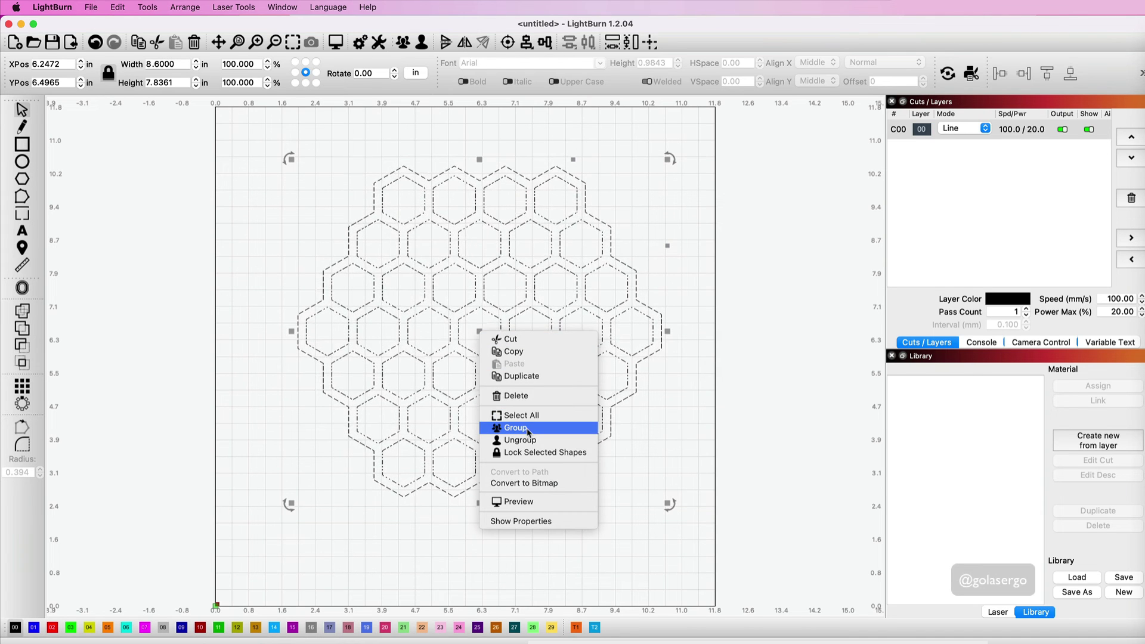
{"action": "left_click", "coordinate": [515, 428]}
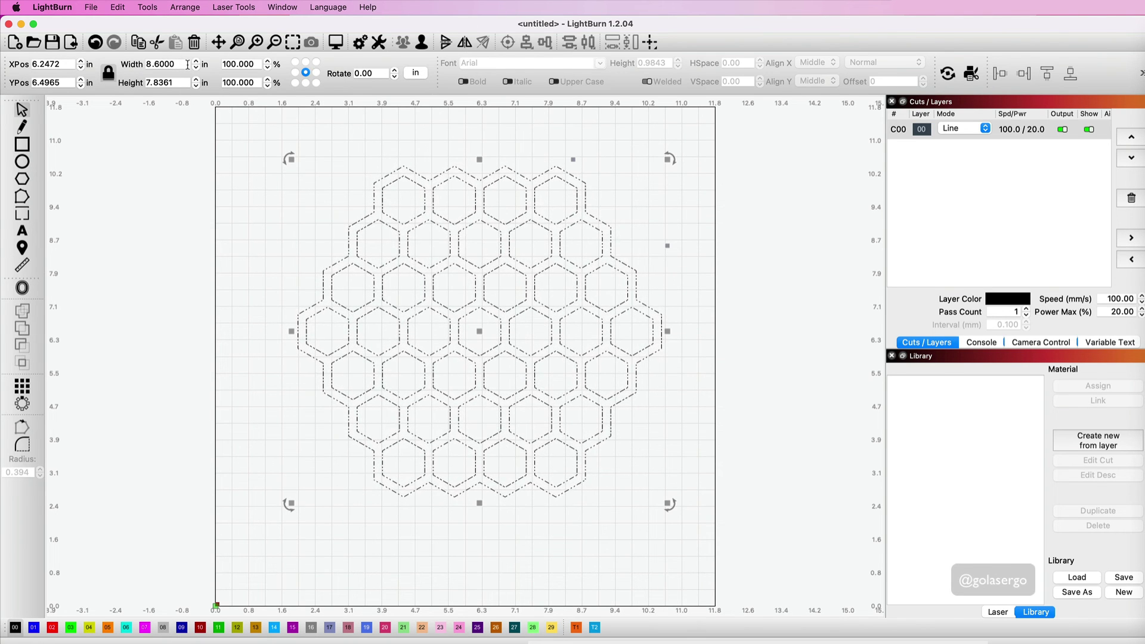
{"action": "left_click_drag", "start_coordinate": [188, 65], "coordinate": [133, 63]}
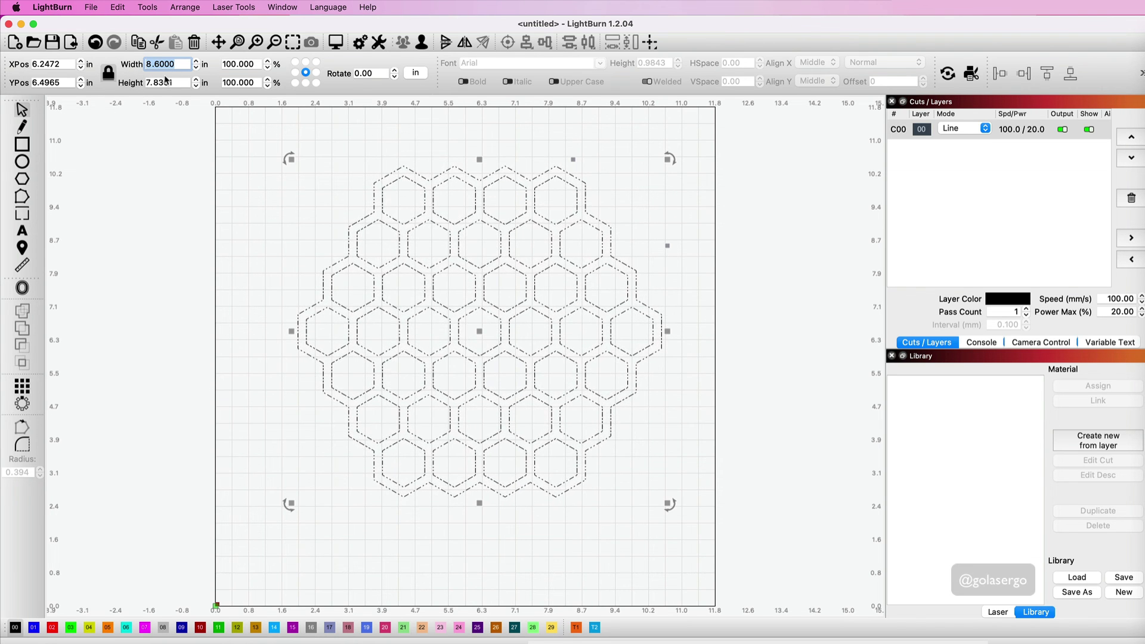
{"action": "type", "text": "4"}
{"action": "left_click", "coordinate": [181, 83]}
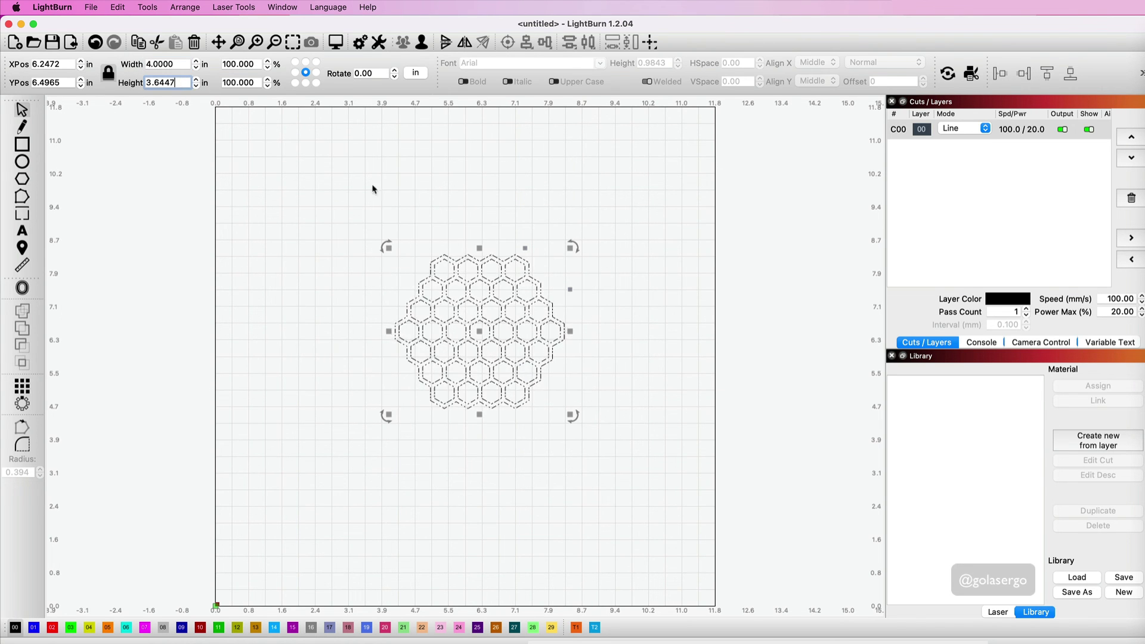
{"action": "left_click_drag", "start_coordinate": [482, 332], "coordinate": [328, 207]}
{"action": "left_click", "coordinate": [452, 227]}
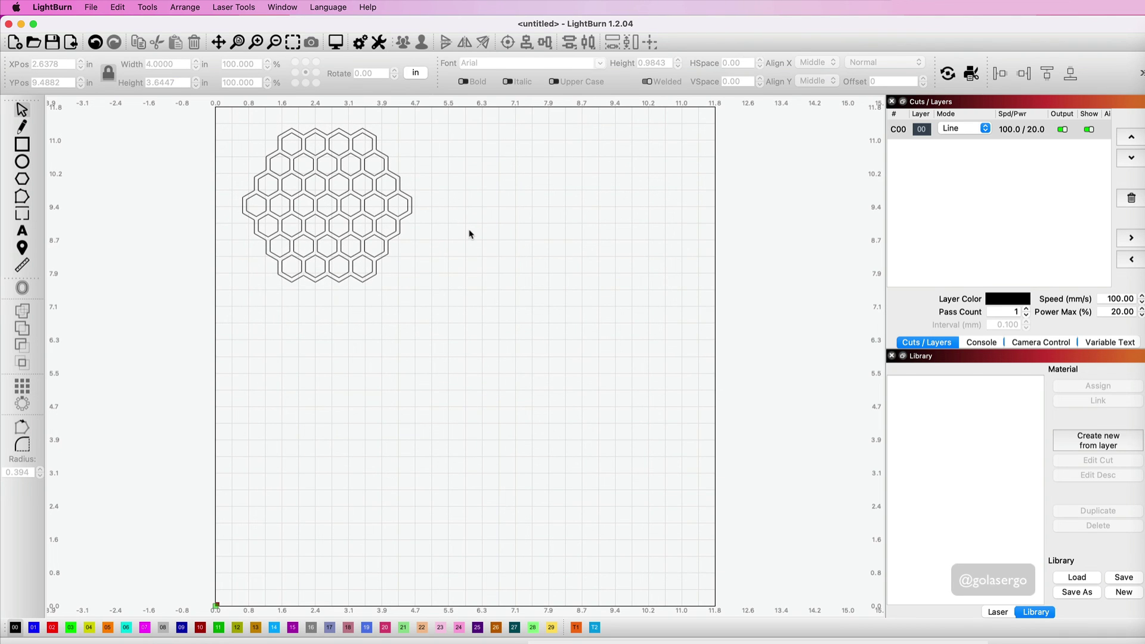